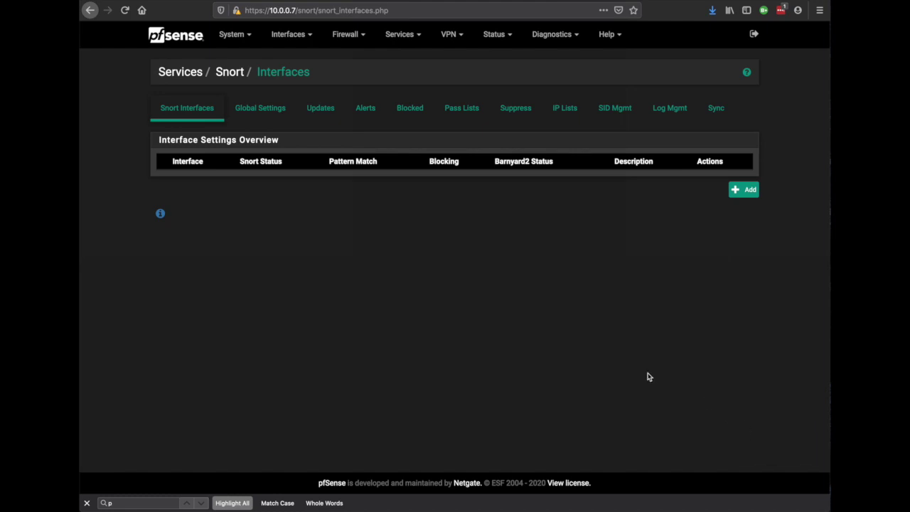
# Step: Check the installed packages for snort in the Package Manager and return to the Snort interfaces overview
pyautogui.click(246, 37)
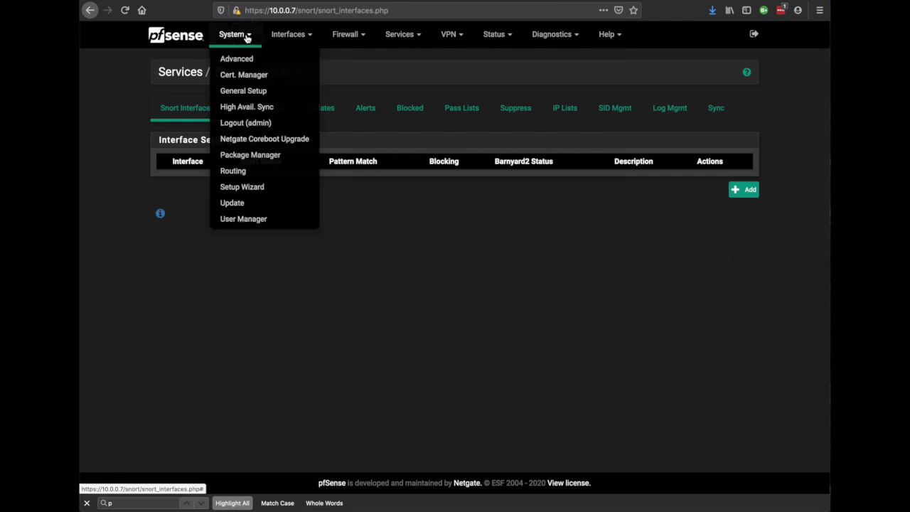
pyautogui.click(244, 156)
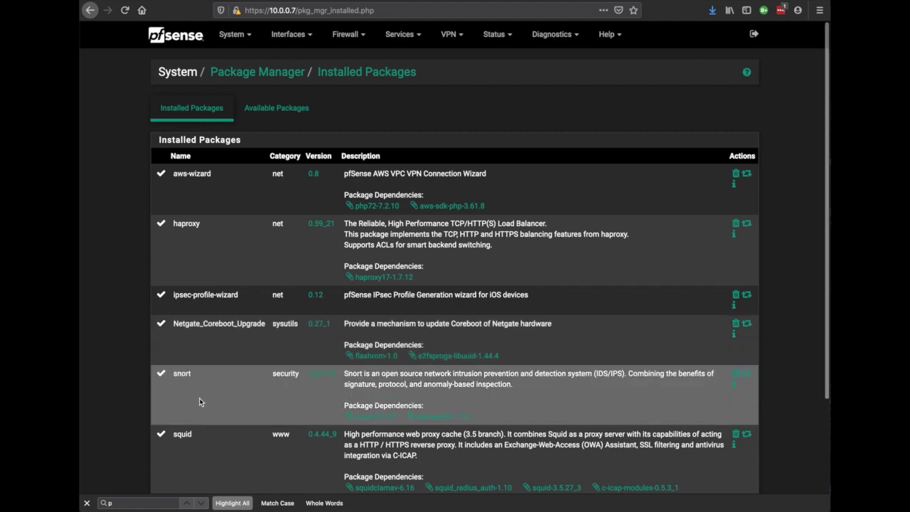
pyautogui.click(399, 34)
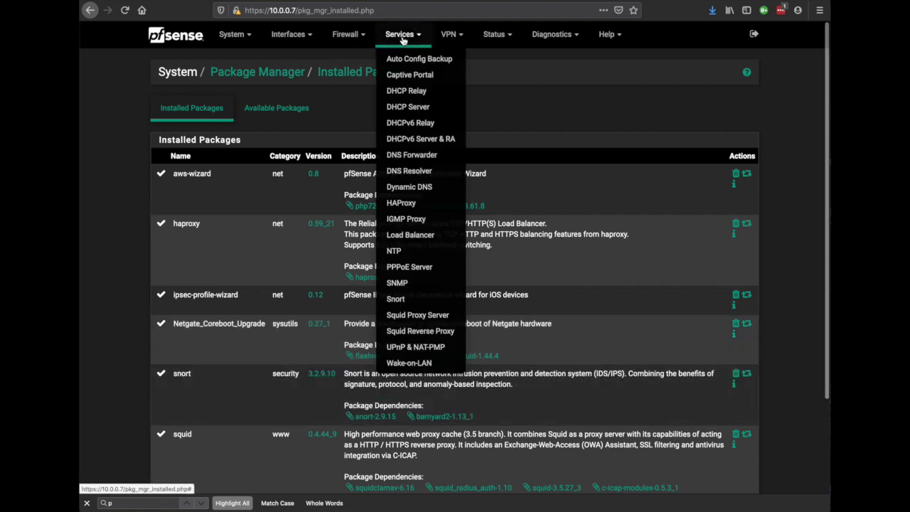
pyautogui.click(402, 299)
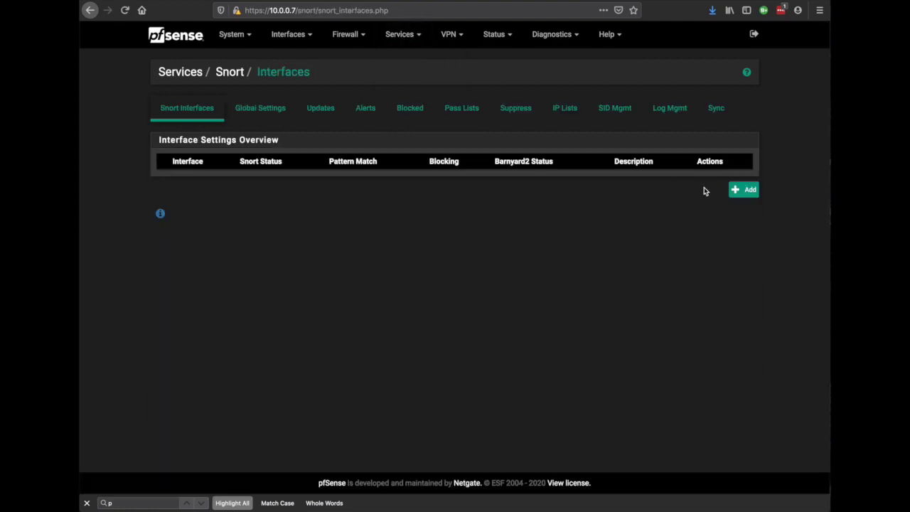
# Step: Add a Snort interface on LAN (lagg0.4091) with the description LAN
pyautogui.click(744, 191)
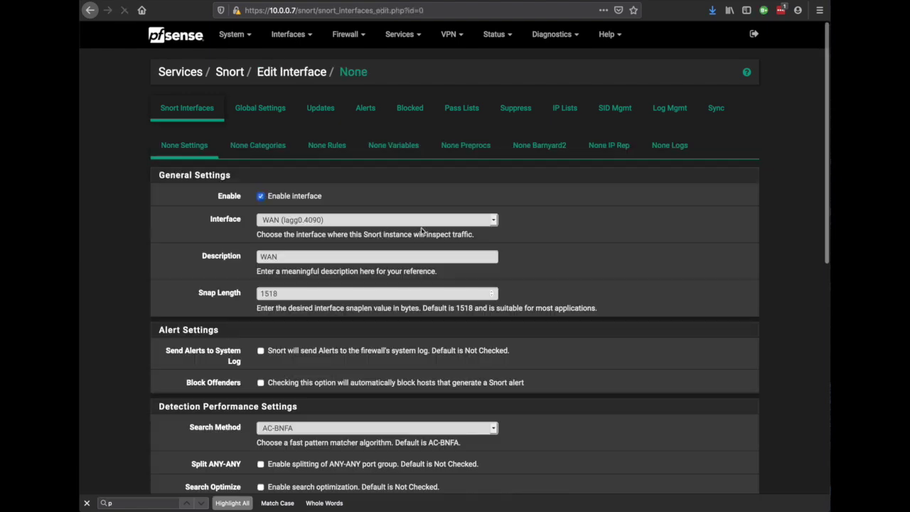
pyautogui.click(305, 219)
pyautogui.click(303, 234)
pyautogui.moveTo(299, 254); pyautogui.dragTo(249, 260)
pyautogui.write('LAN')
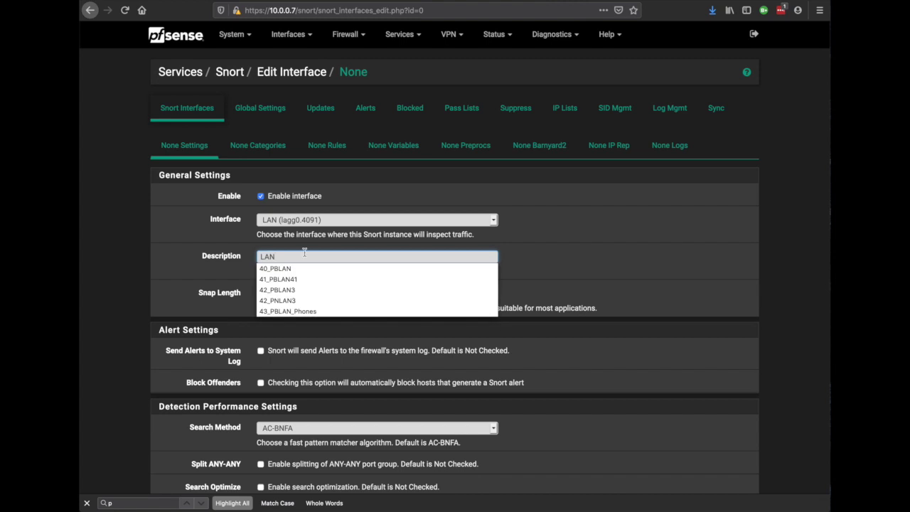
pyautogui.click(611, 261)
# Step: Enable sending Snort alerts to the system log, leave Block Offenders disabled, and save the interface settings
pyautogui.click(260, 350)
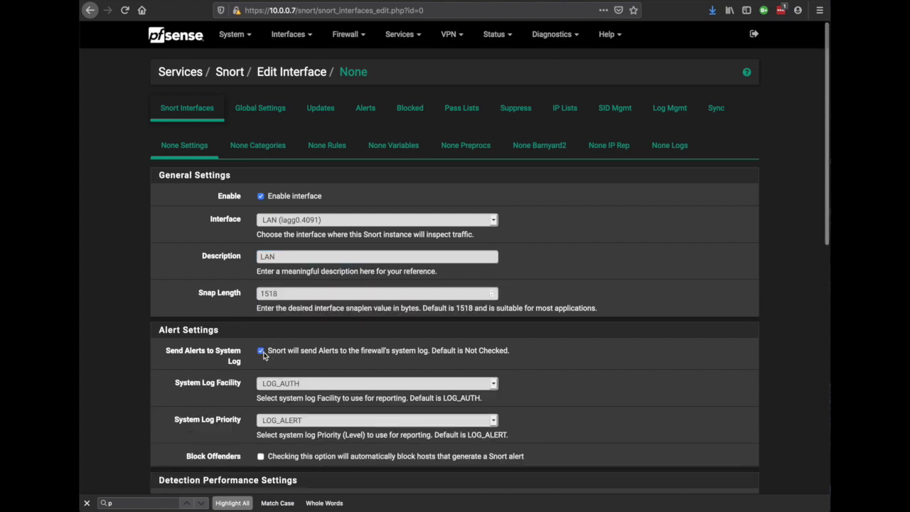
pyautogui.scroll(-5, 263, 345)
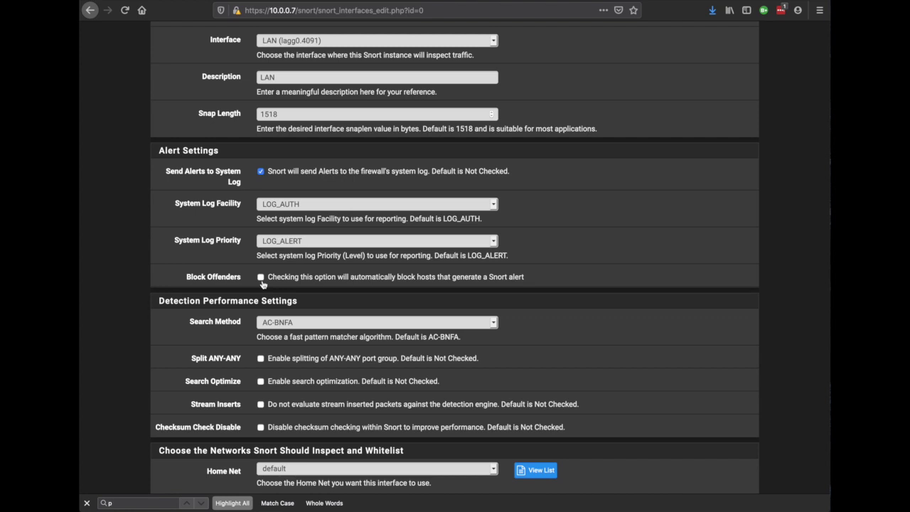
pyautogui.click(261, 279)
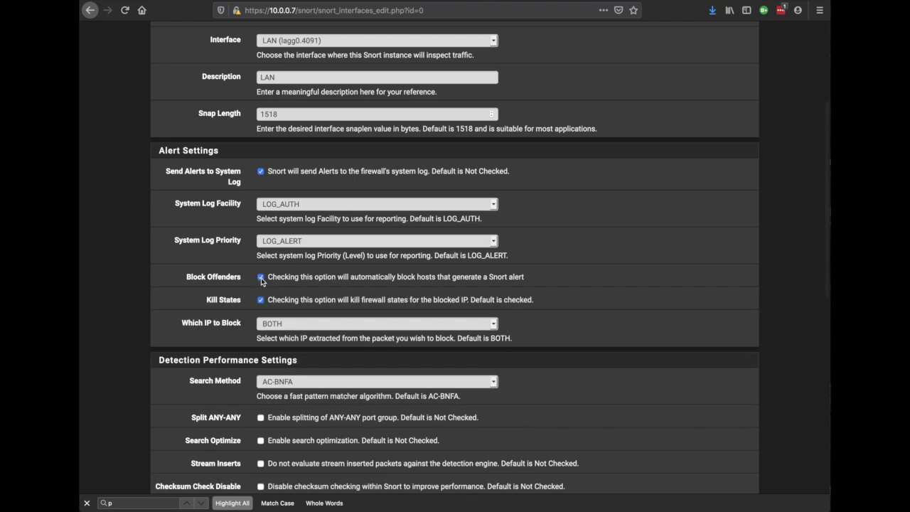
pyautogui.click(261, 279)
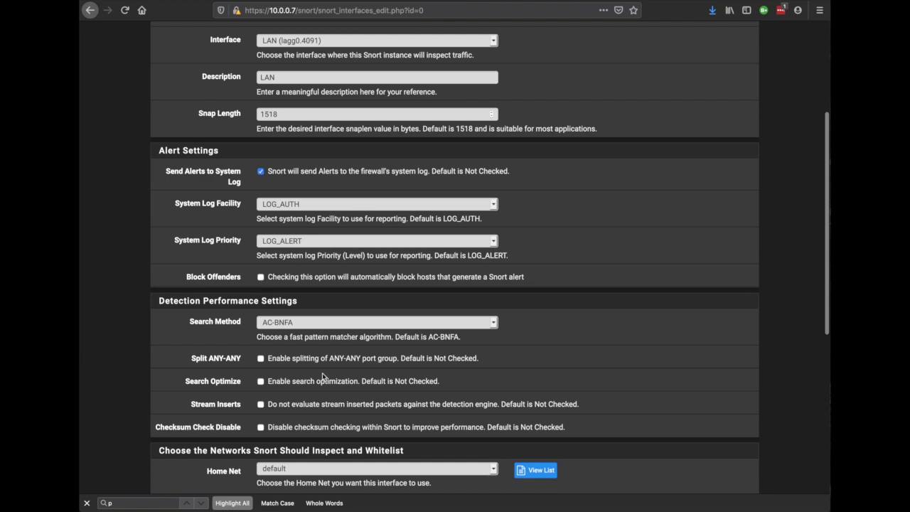
pyautogui.scroll(-5, 320, 380)
pyautogui.click(269, 434)
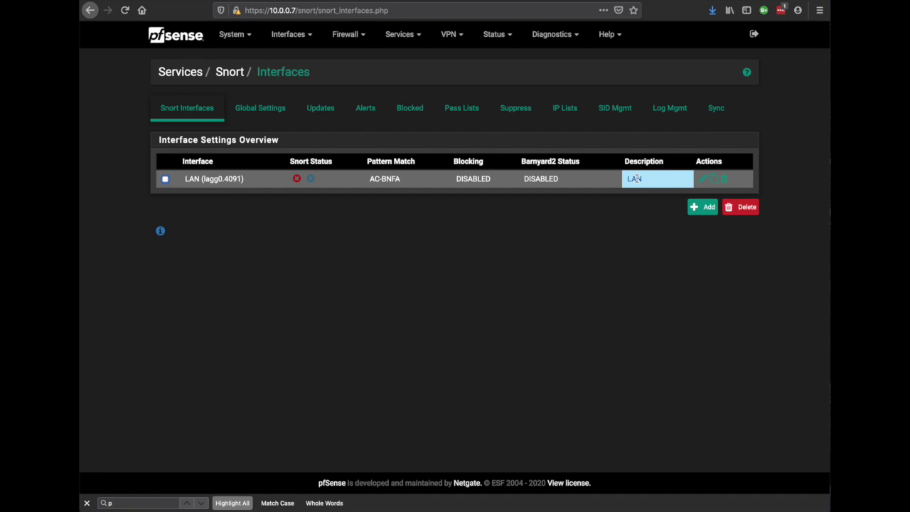
# Step: Review the LAN interface's rule categories and the update status of the installed Snort rule sets
pyautogui.click(702, 179)
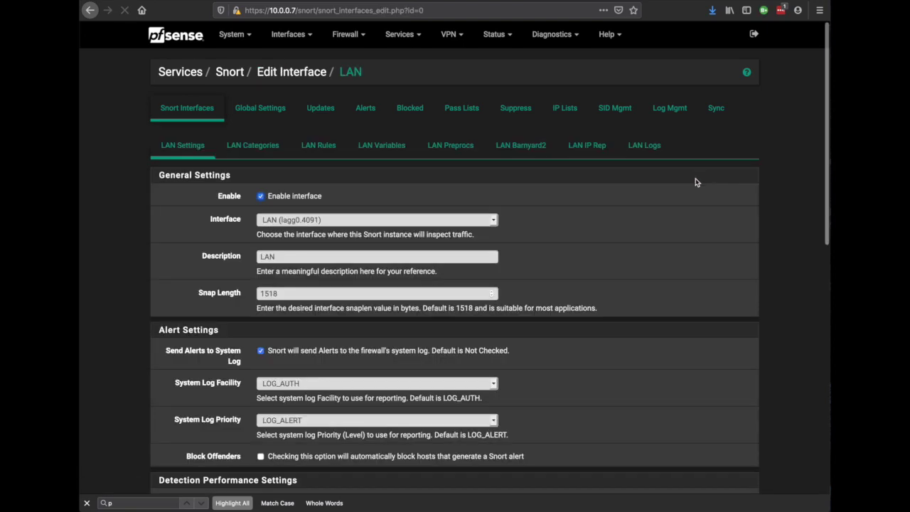
pyautogui.click(260, 146)
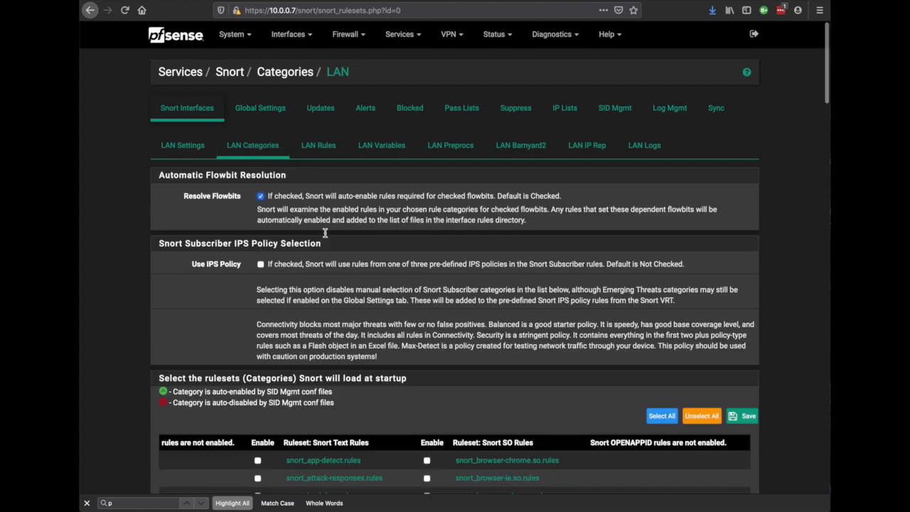
pyautogui.scroll(-5, 328, 270)
pyautogui.scroll(5, 389, 319)
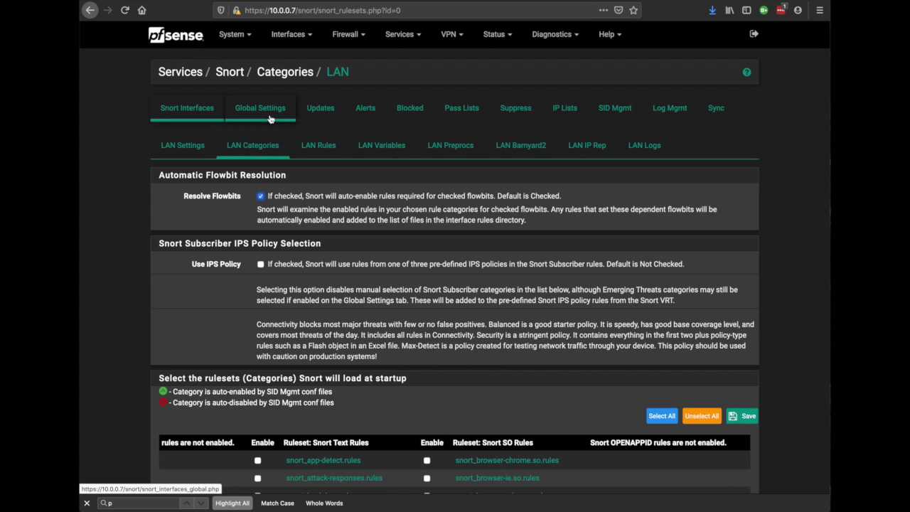
pyautogui.click(309, 116)
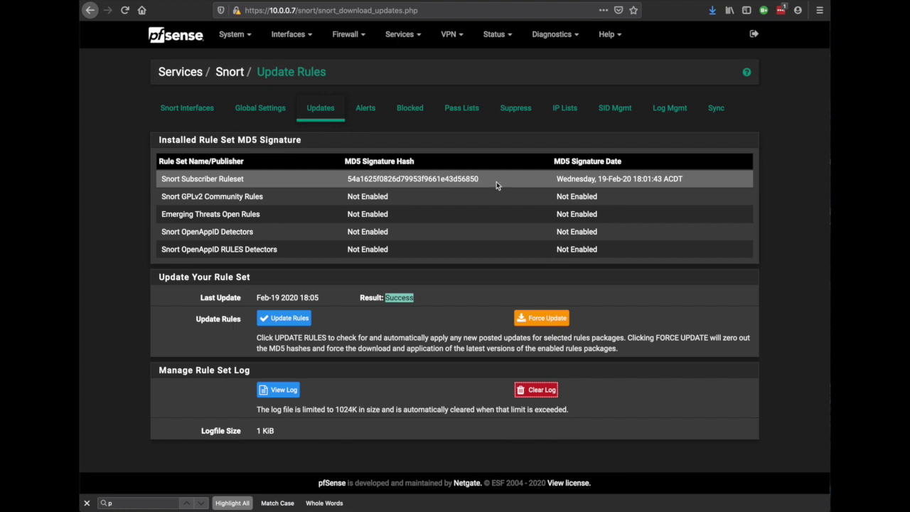
# Step: Enable the IPS policy in the LAN interface's categories with the Connectivity selection, and save
pyautogui.click(183, 111)
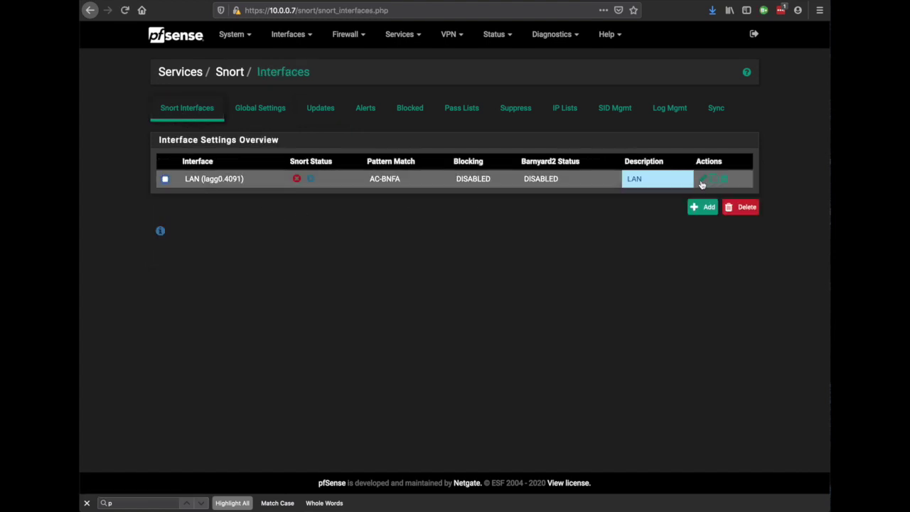
pyautogui.click(702, 181)
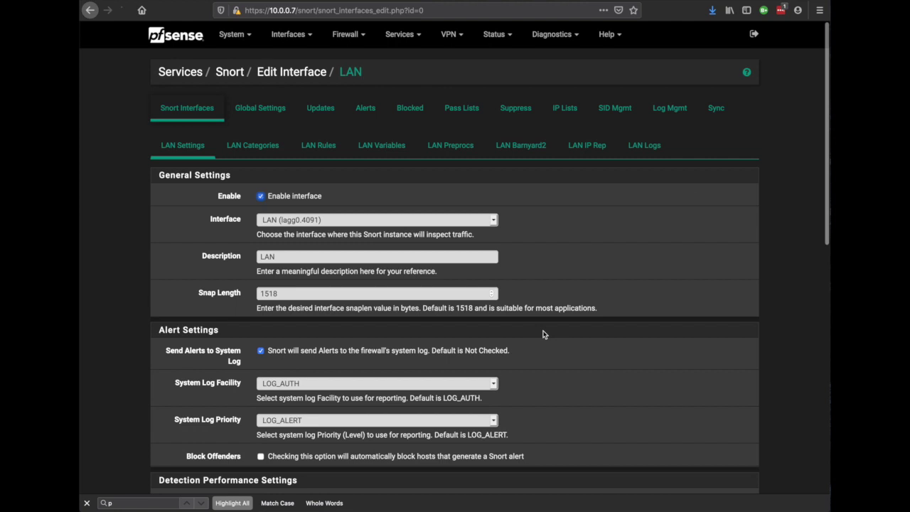
pyautogui.click(277, 147)
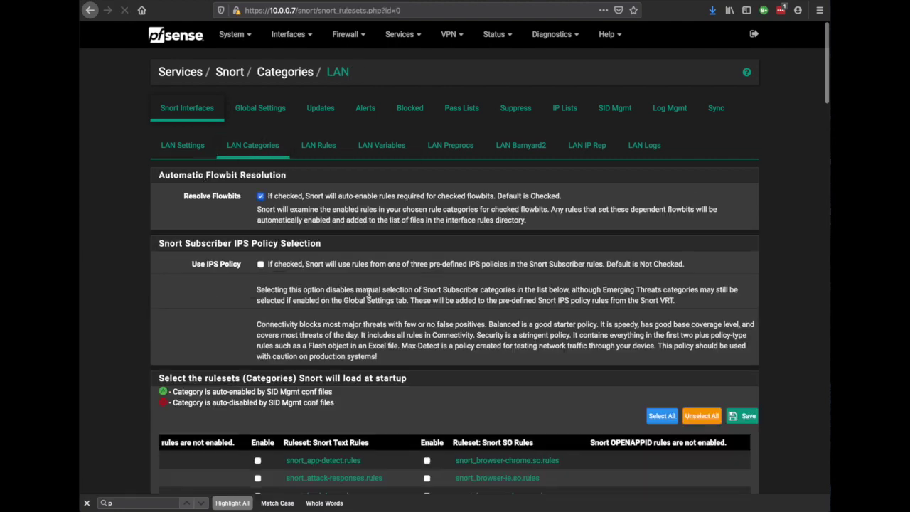
pyautogui.click(261, 264)
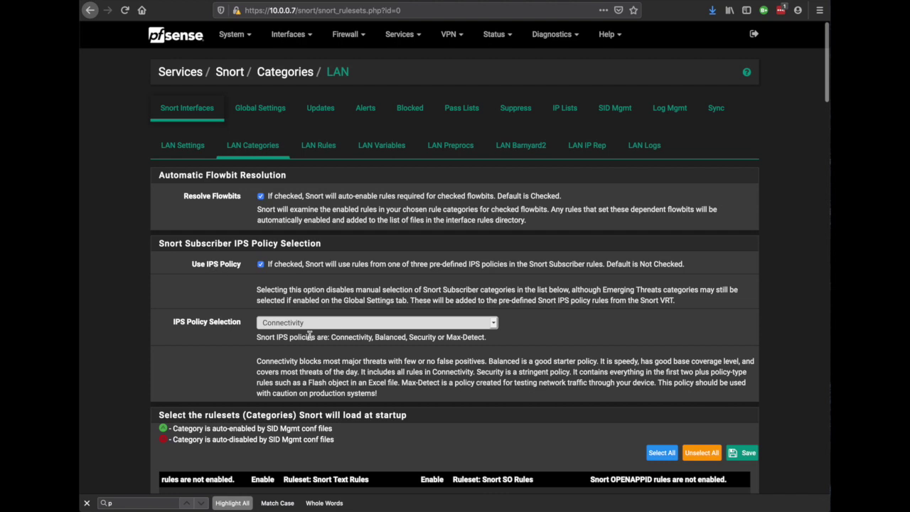
pyautogui.scroll(-5, 418, 351)
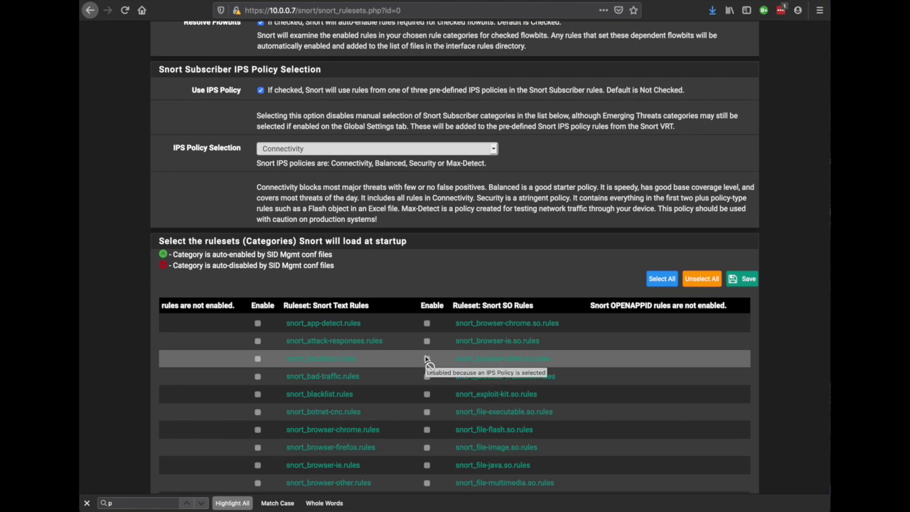
pyautogui.scroll(-20, 425, 358)
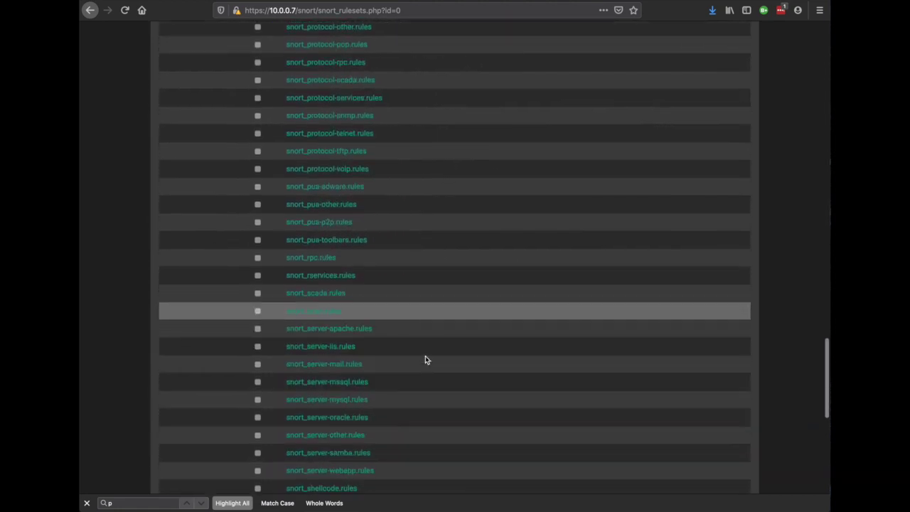
pyautogui.scroll(-10, 425, 359)
pyautogui.click(270, 437)
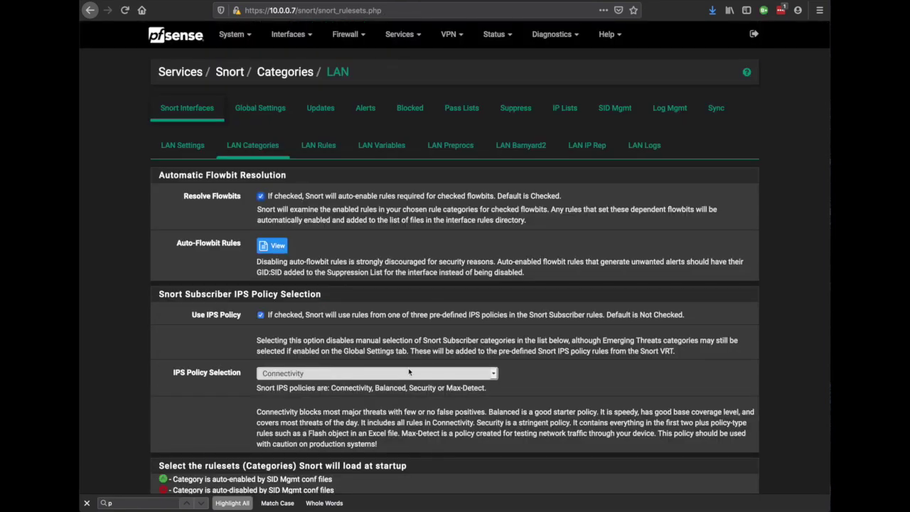
# Step: Review the available IPS policy options and Snort's LAN alerts, blocked hosts and suppression lists
pyautogui.click(408, 369)
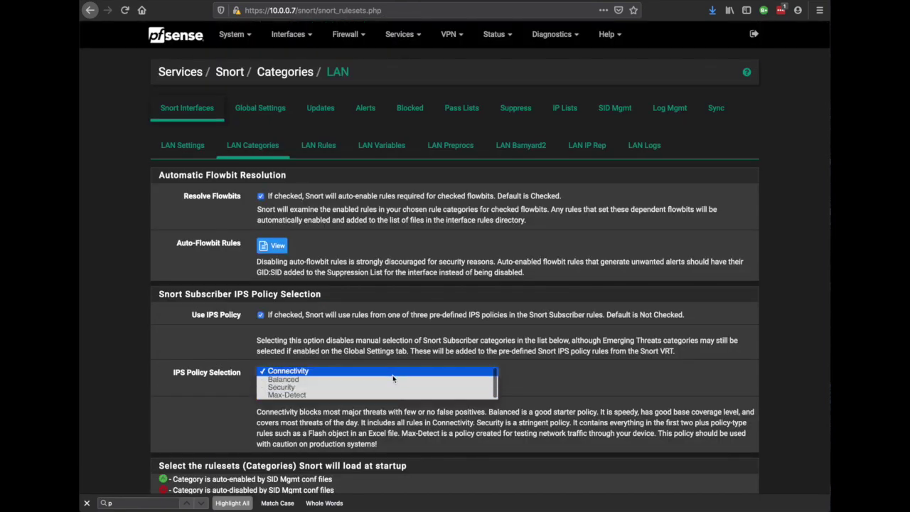
pyautogui.click(546, 375)
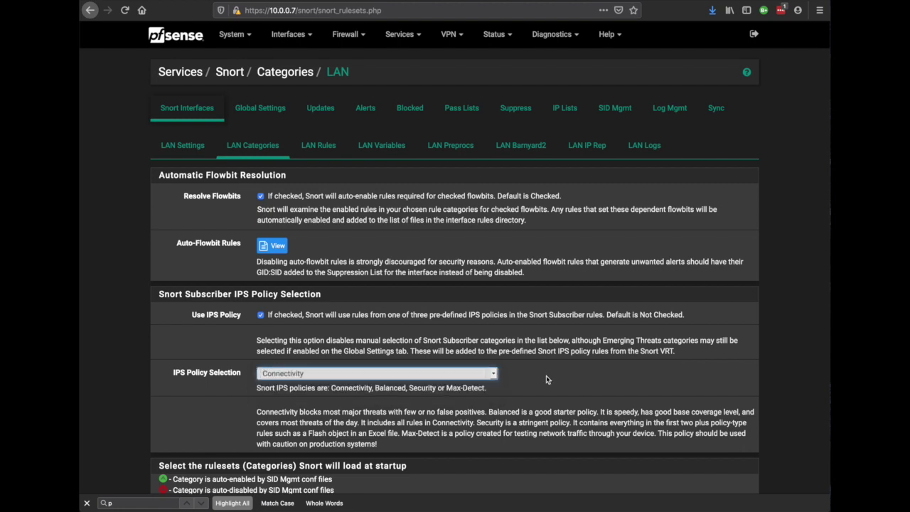
pyautogui.click(364, 107)
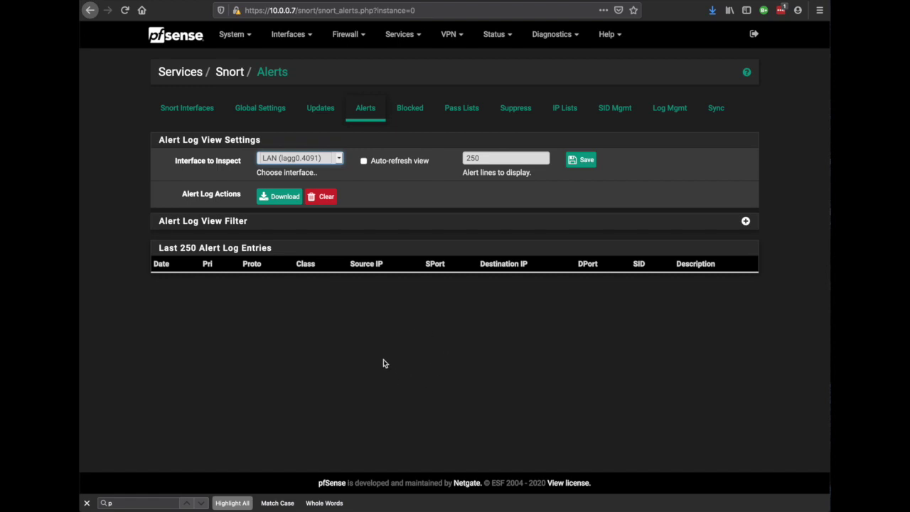
pyautogui.click(419, 112)
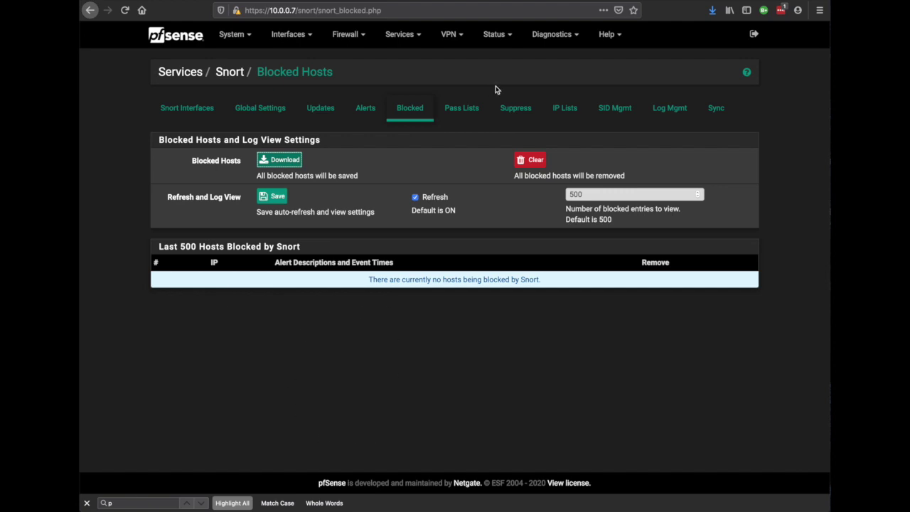
pyautogui.click(513, 112)
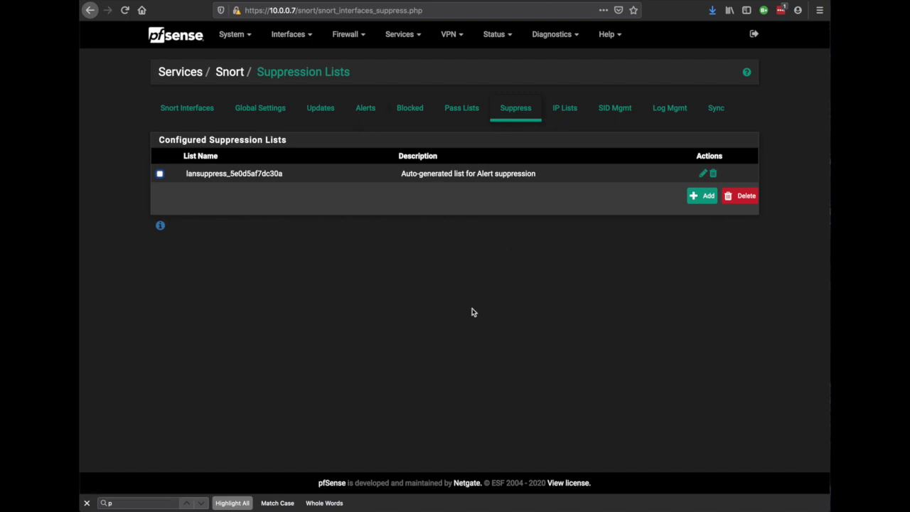
# Step: Return to the Snort interfaces overview and start Snort on the LAN interface
pyautogui.press('super+Left')
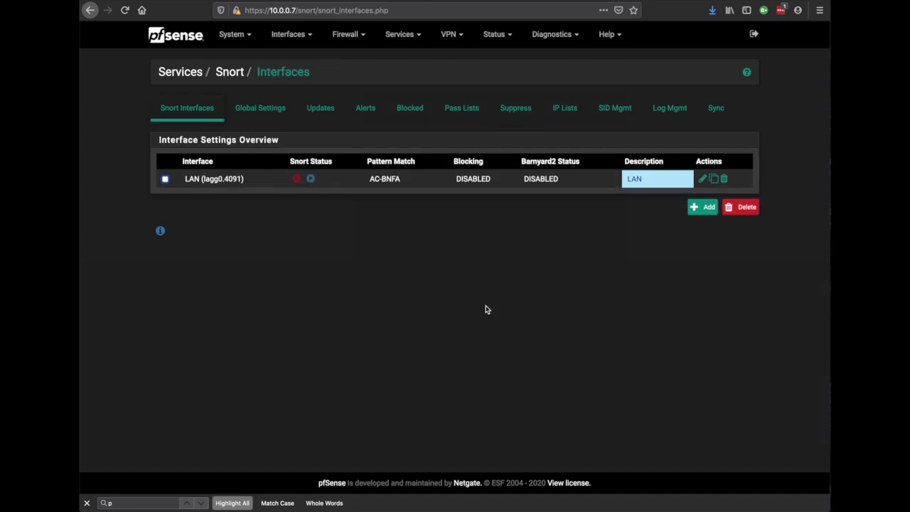
pyautogui.click(313, 184)
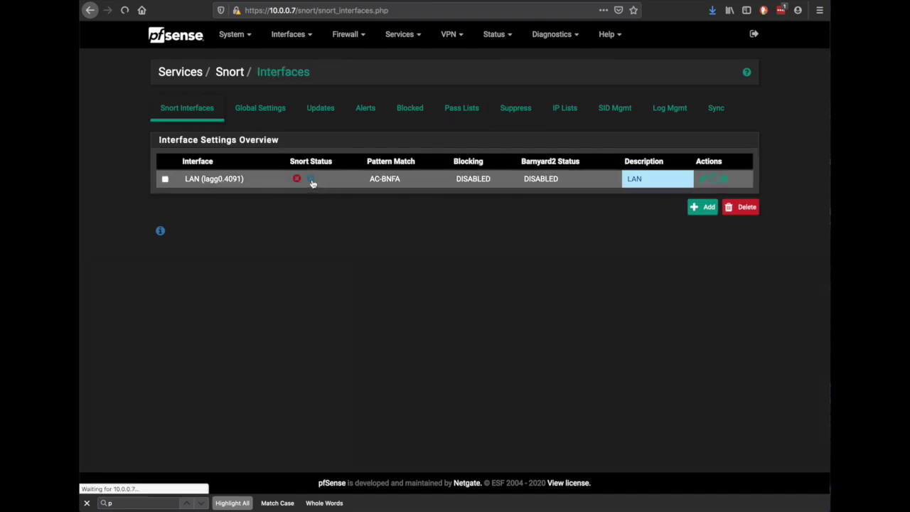